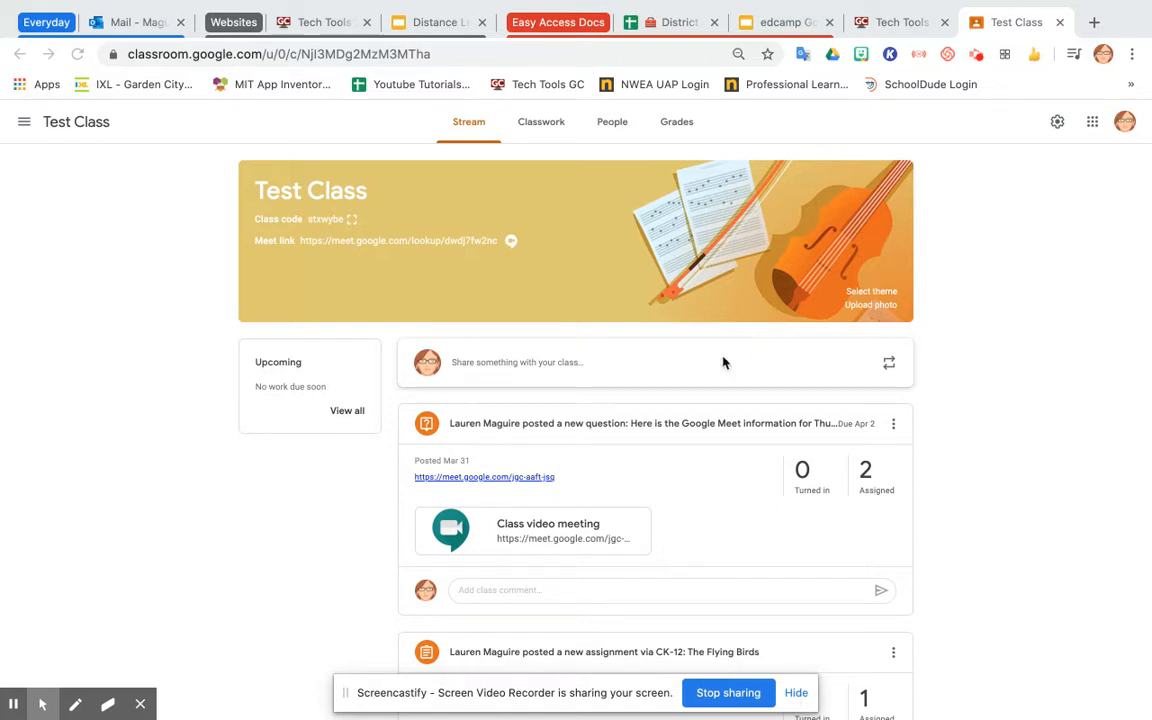
# Start a new Kami assignment from the class's Classwork page.
pyautogui.click(545, 123)
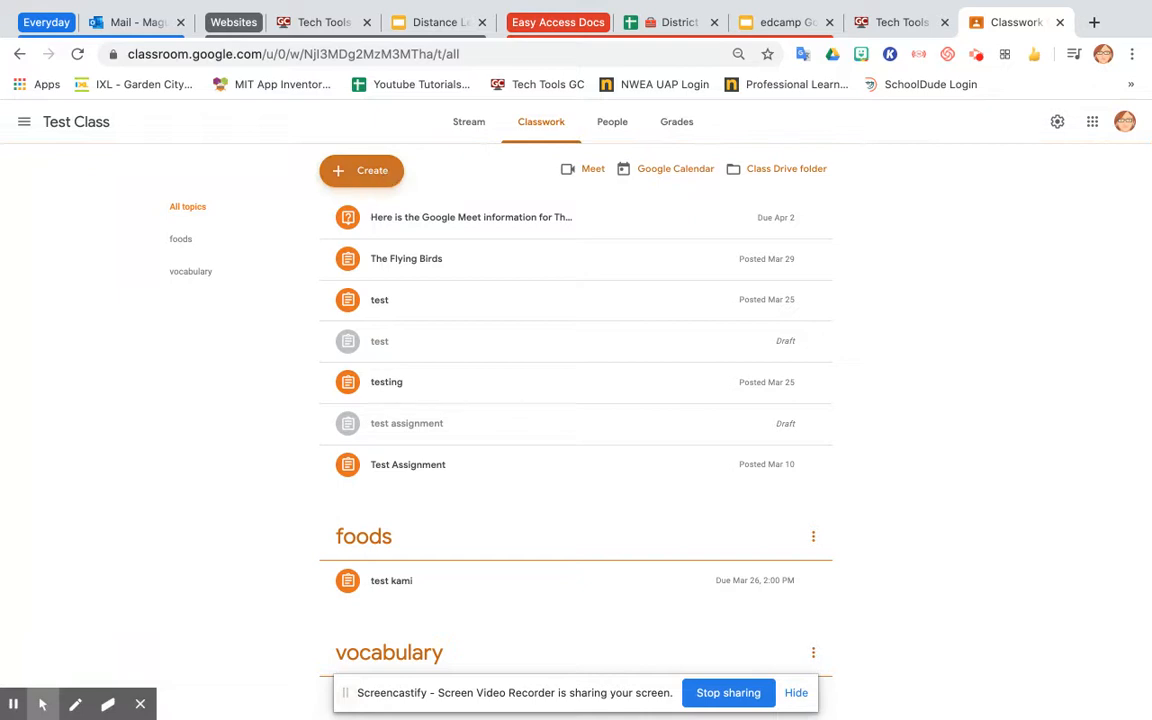
pyautogui.click(384, 174)
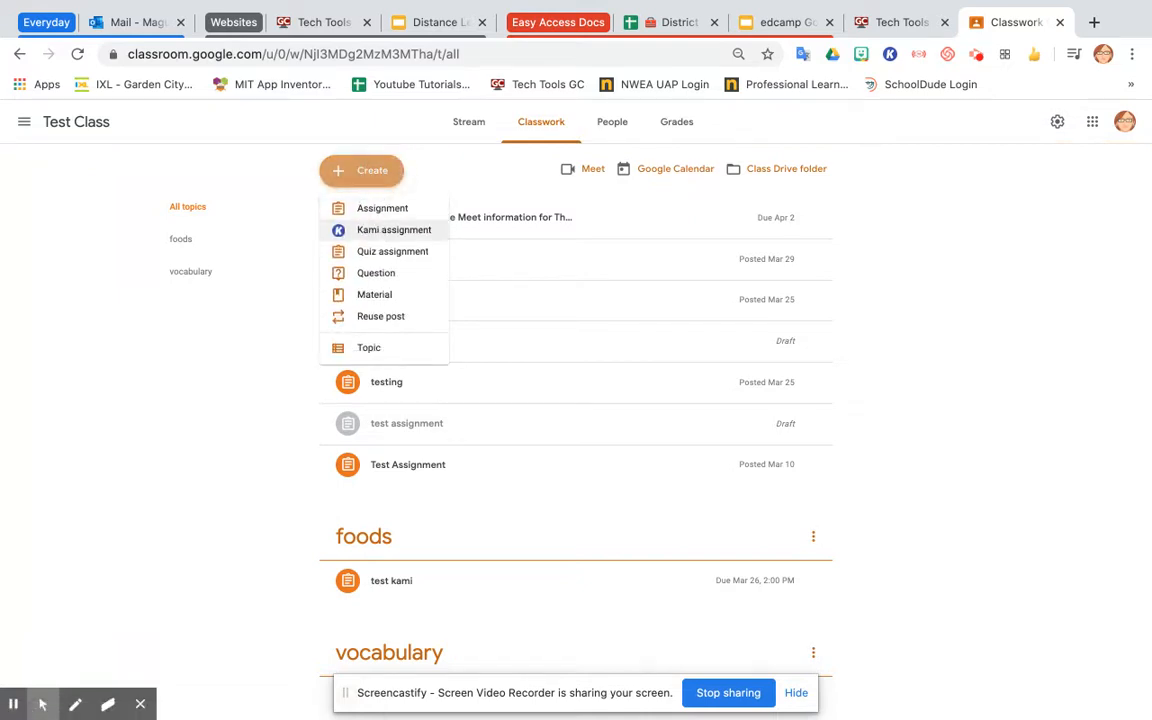
pyautogui.click(360, 231)
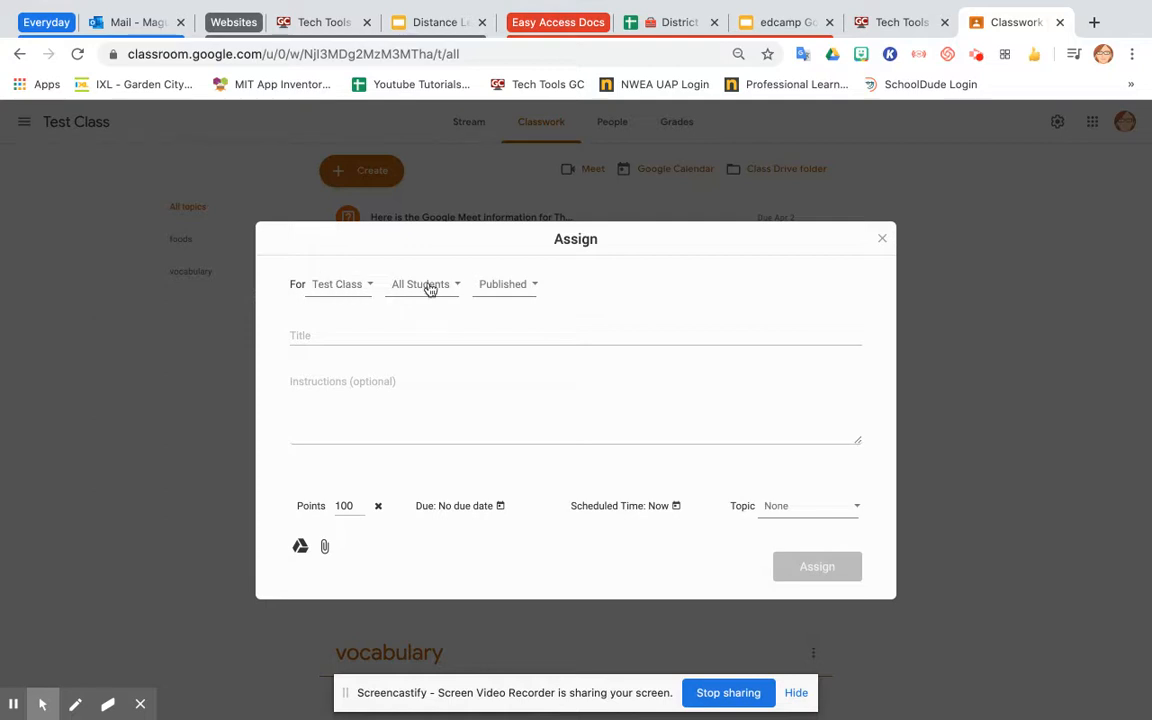
# Title the assignment "test kami assignment" and enter "instructions" as its instructions.
pyautogui.click(516, 293)
pyautogui.click(514, 293)
pyautogui.click(452, 328)
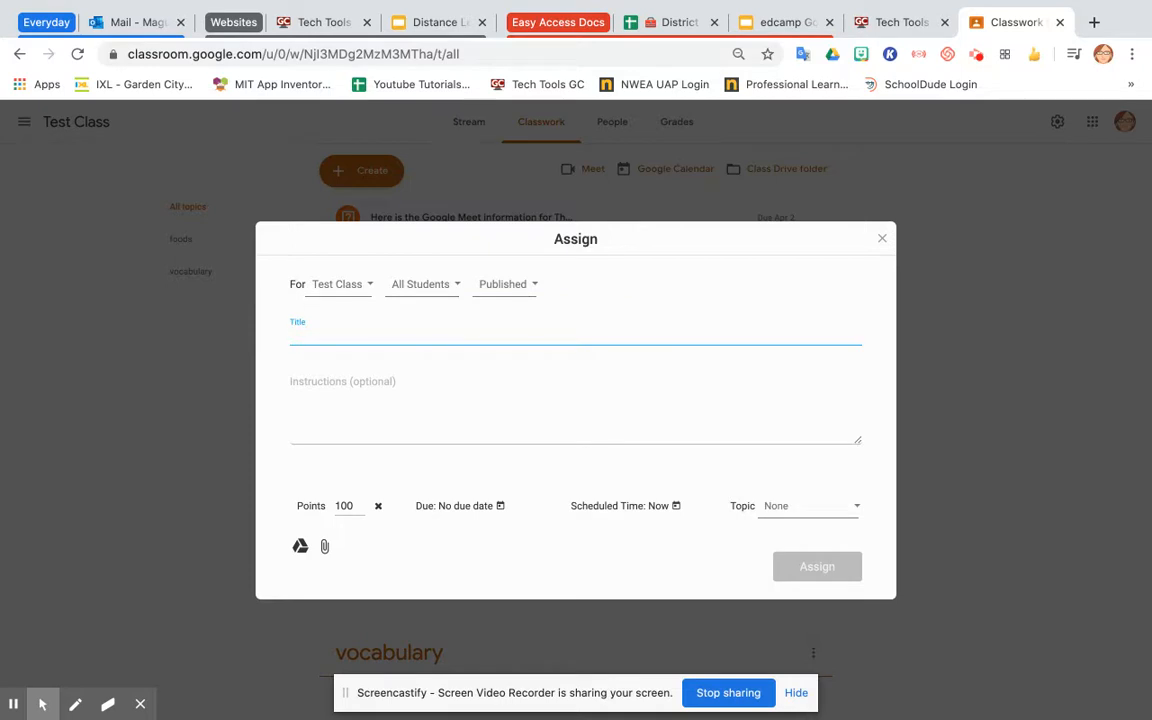
pyautogui.write('test kami assignment')
pyautogui.click(442, 386)
pyautogui.write('instructions')
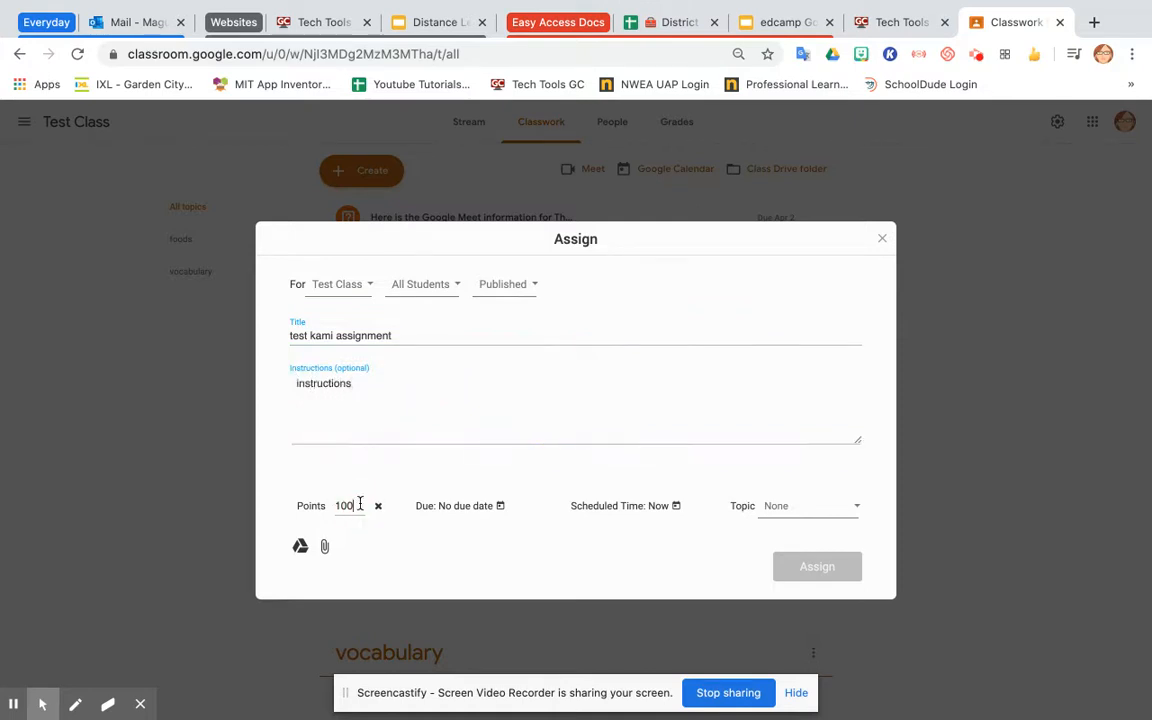
# Make the assignment ungraded and set its due date to 11:10 AM on 15 April.
pyautogui.click(378, 506)
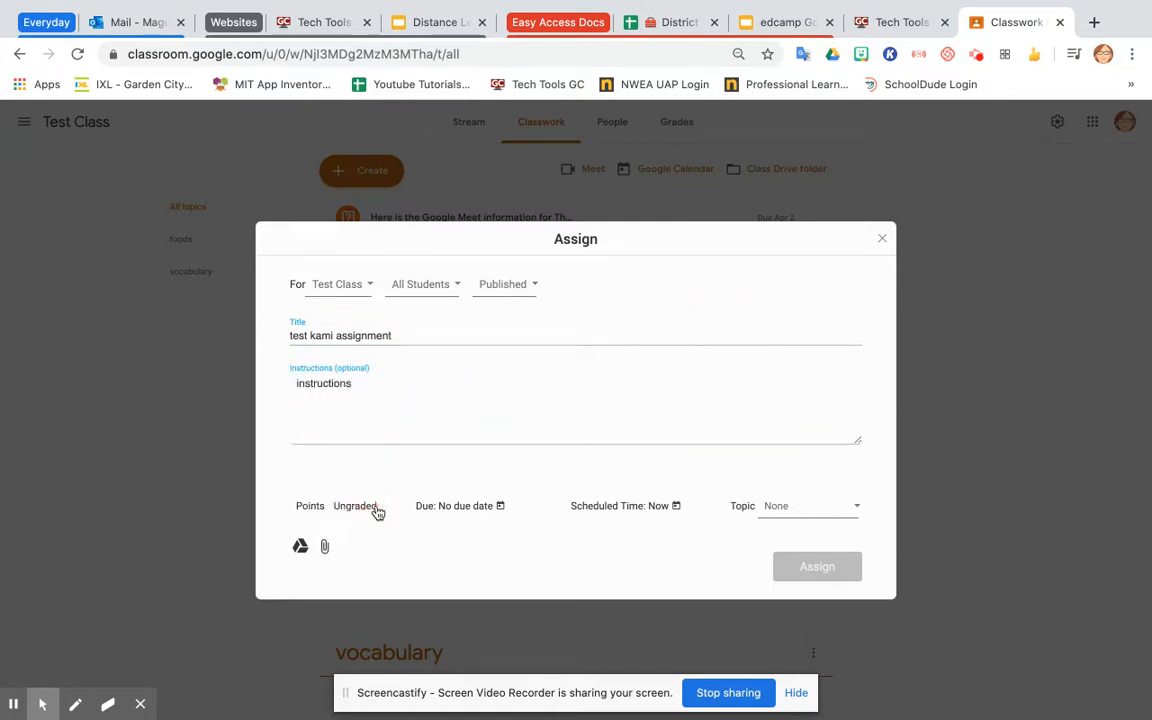
pyautogui.click(498, 507)
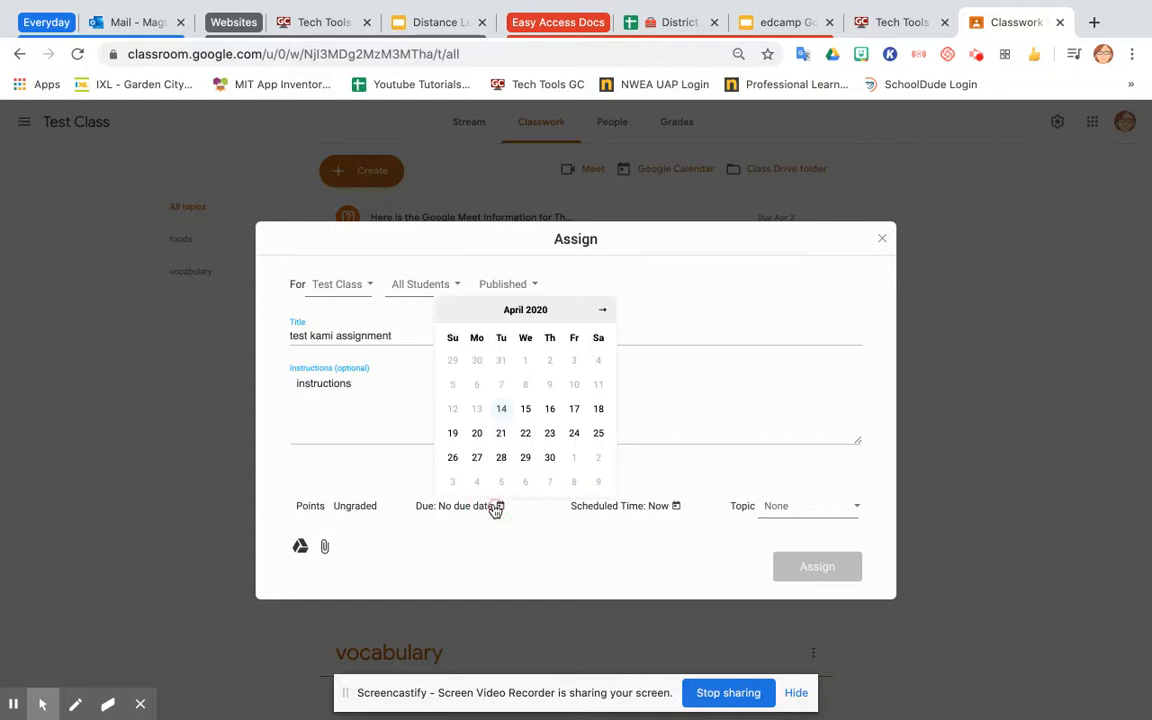
pyautogui.click(529, 412)
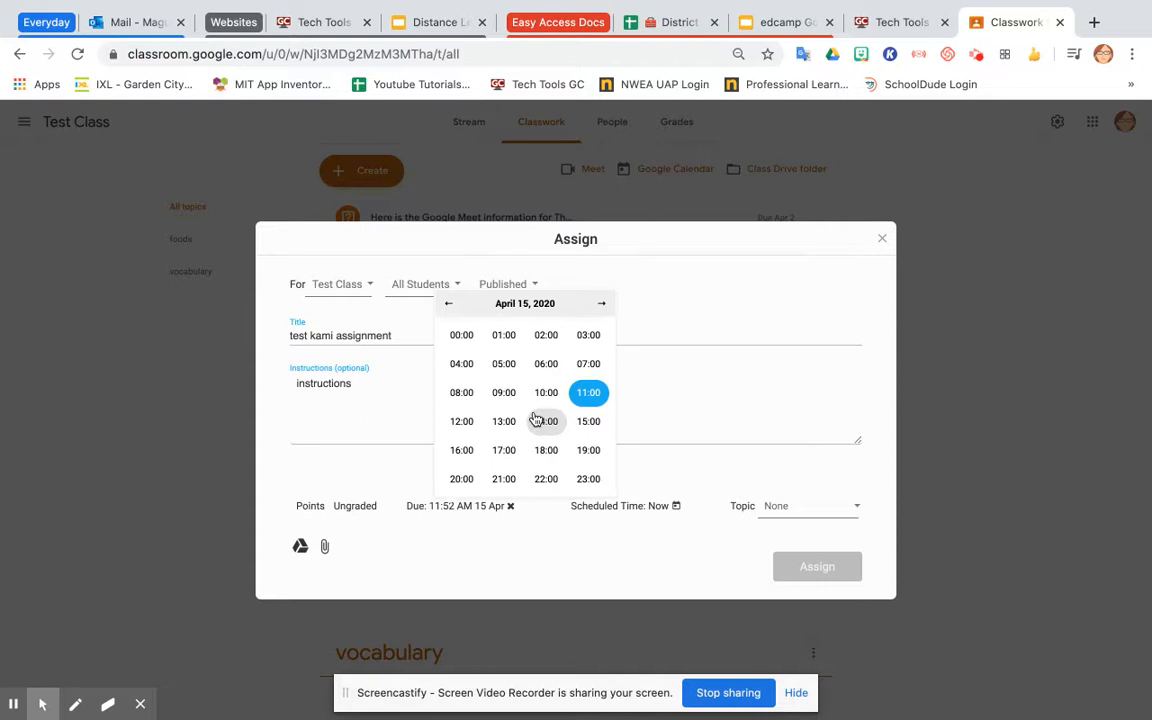
pyautogui.click(589, 392)
pyautogui.click(546, 422)
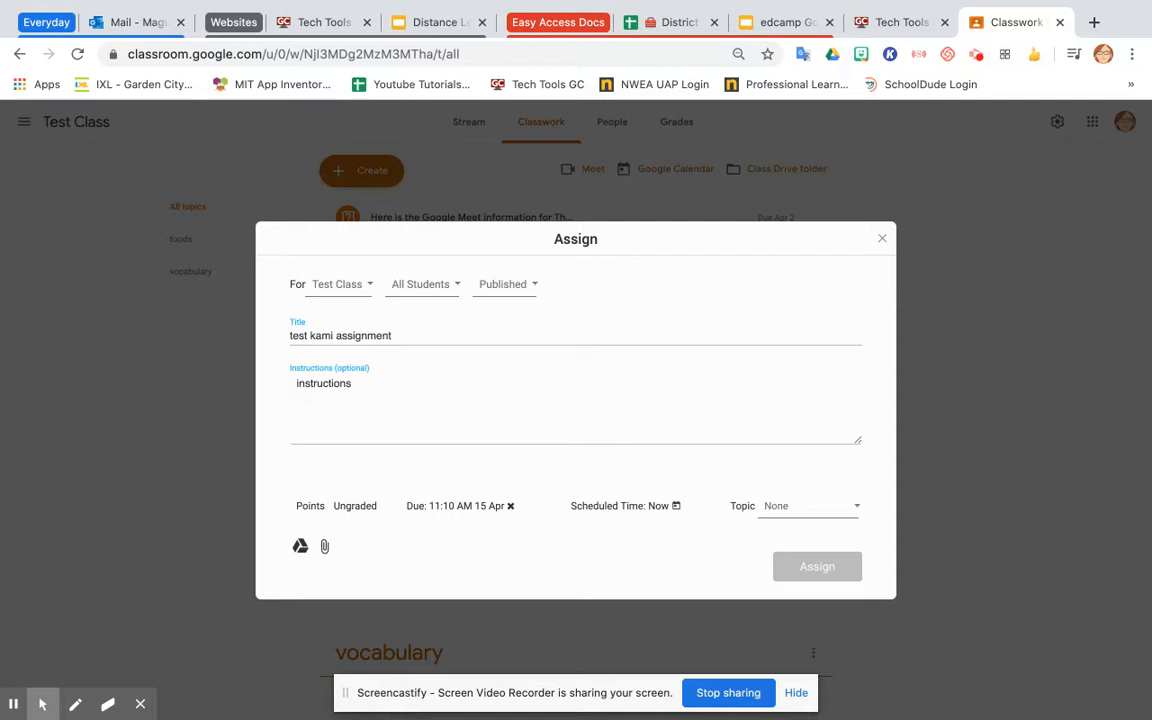
# Put the assignment under the foods topic.
pyautogui.click(795, 513)
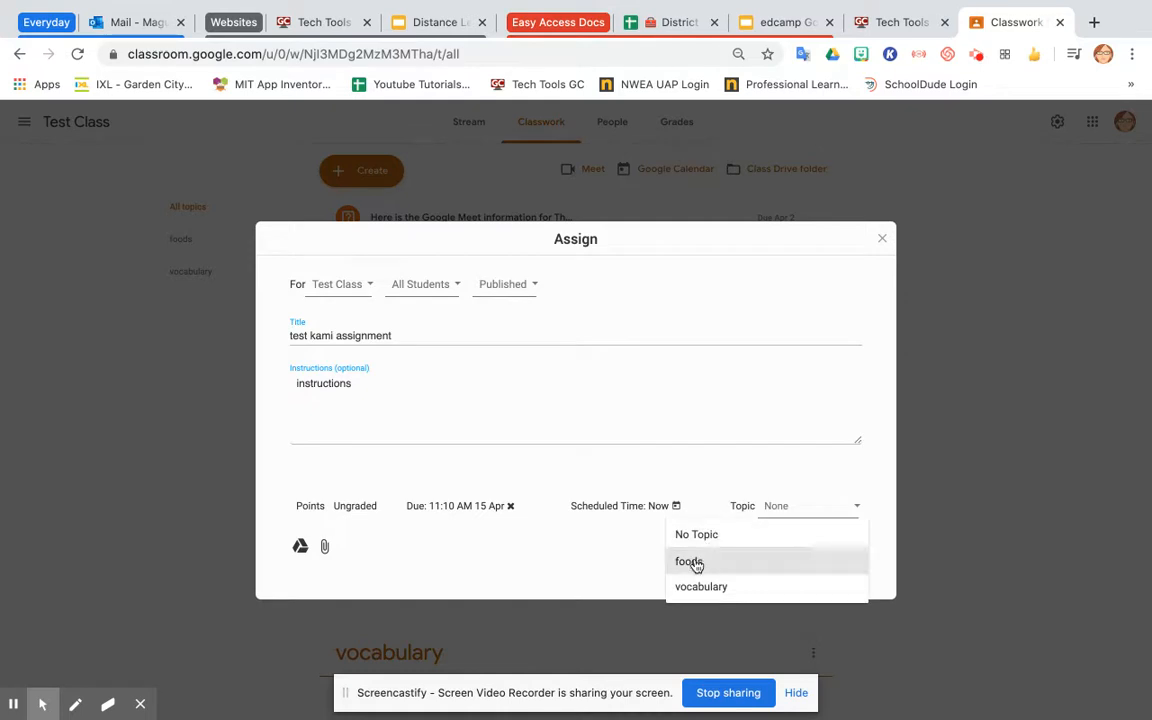
pyautogui.click(692, 563)
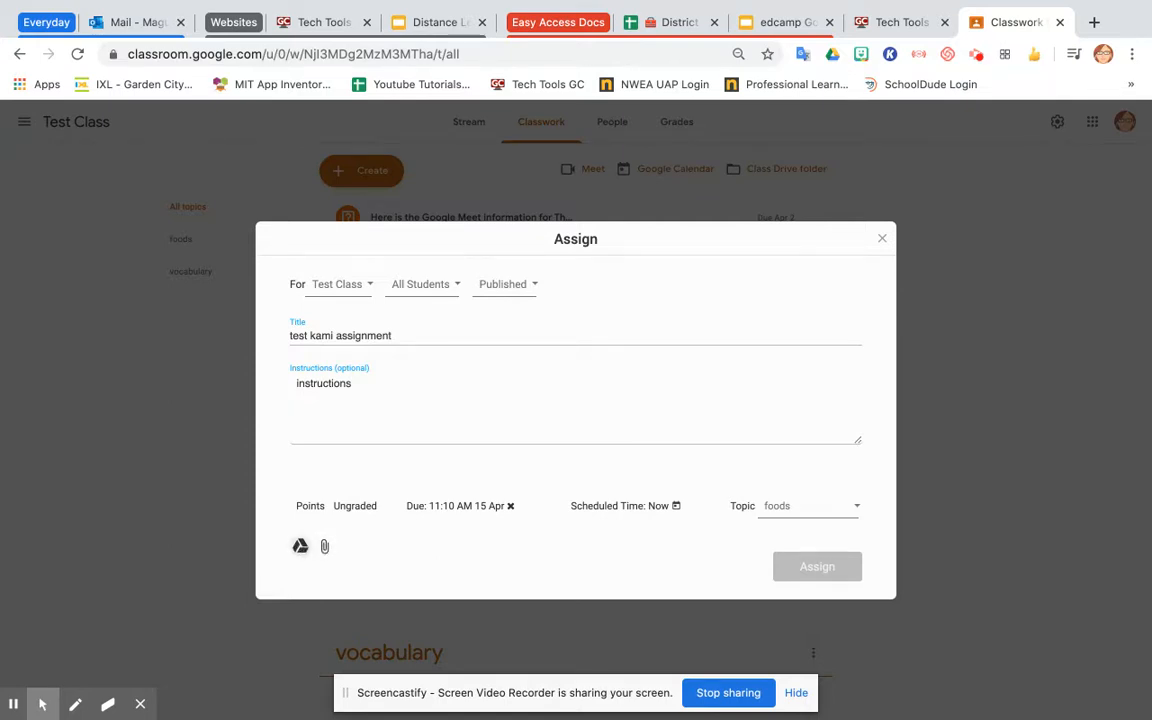
# Attach the Drive file "Test google doc for Kami video" by searching My Drive for test.
pyautogui.click(301, 548)
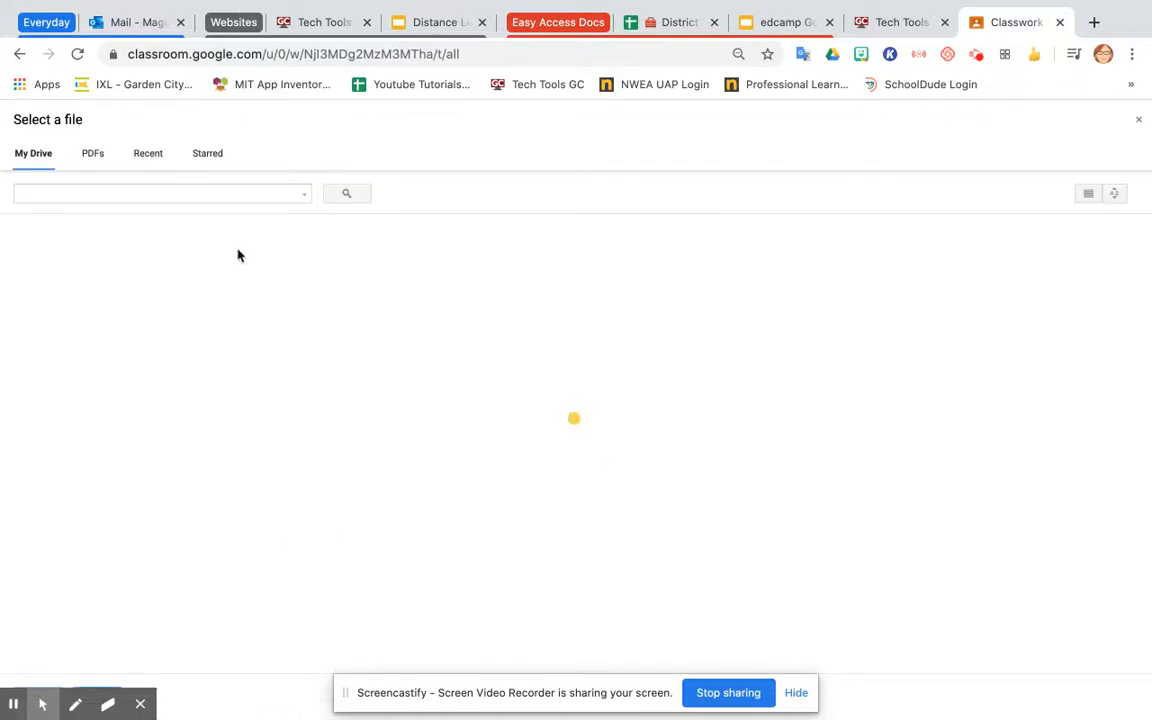
pyautogui.click(148, 156)
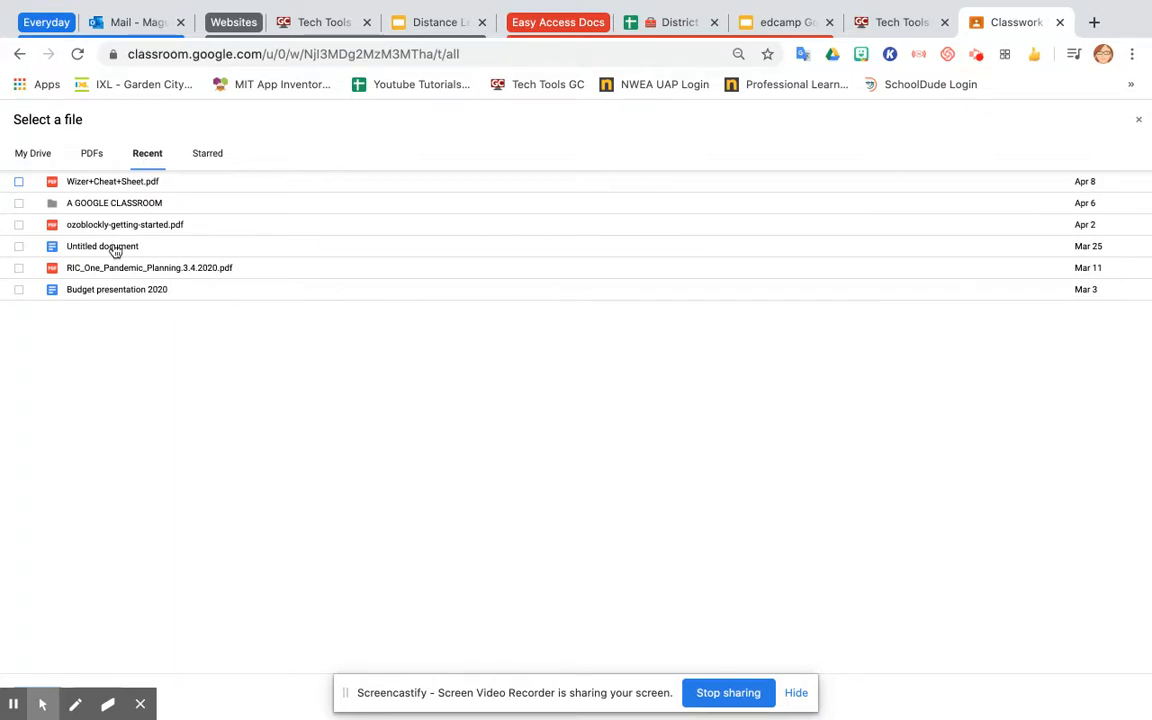
pyautogui.click(40, 153)
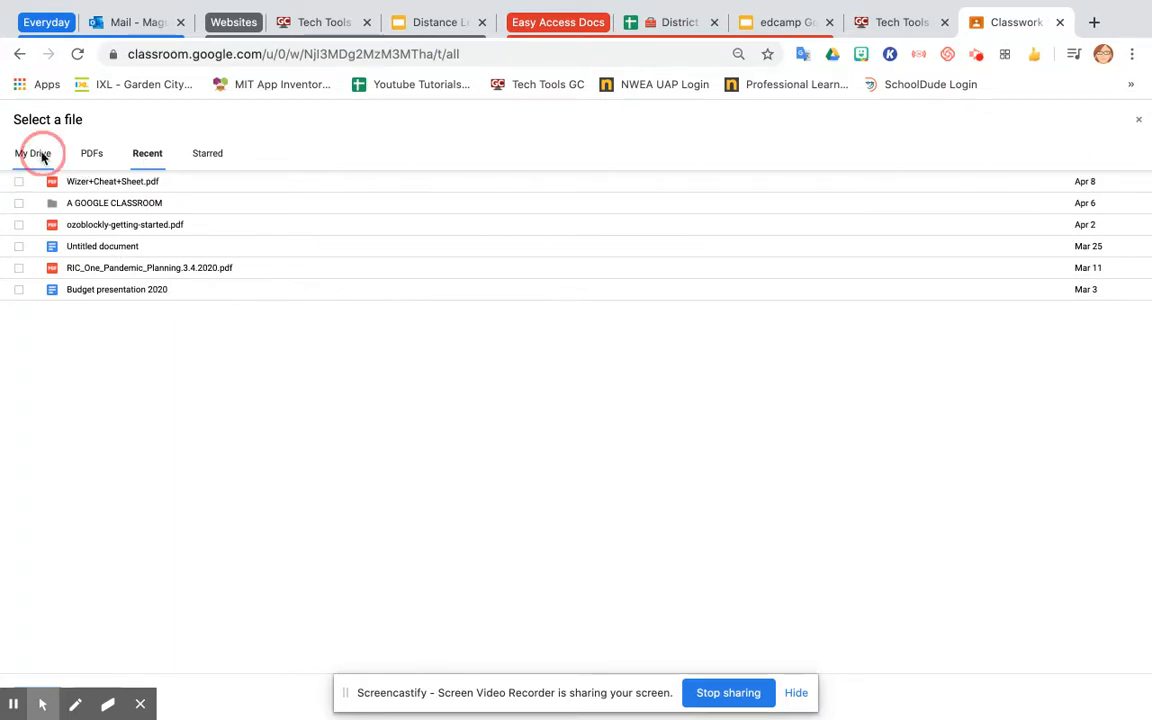
pyautogui.scroll(-1, 203, 478)
pyautogui.scroll(1, 203, 478)
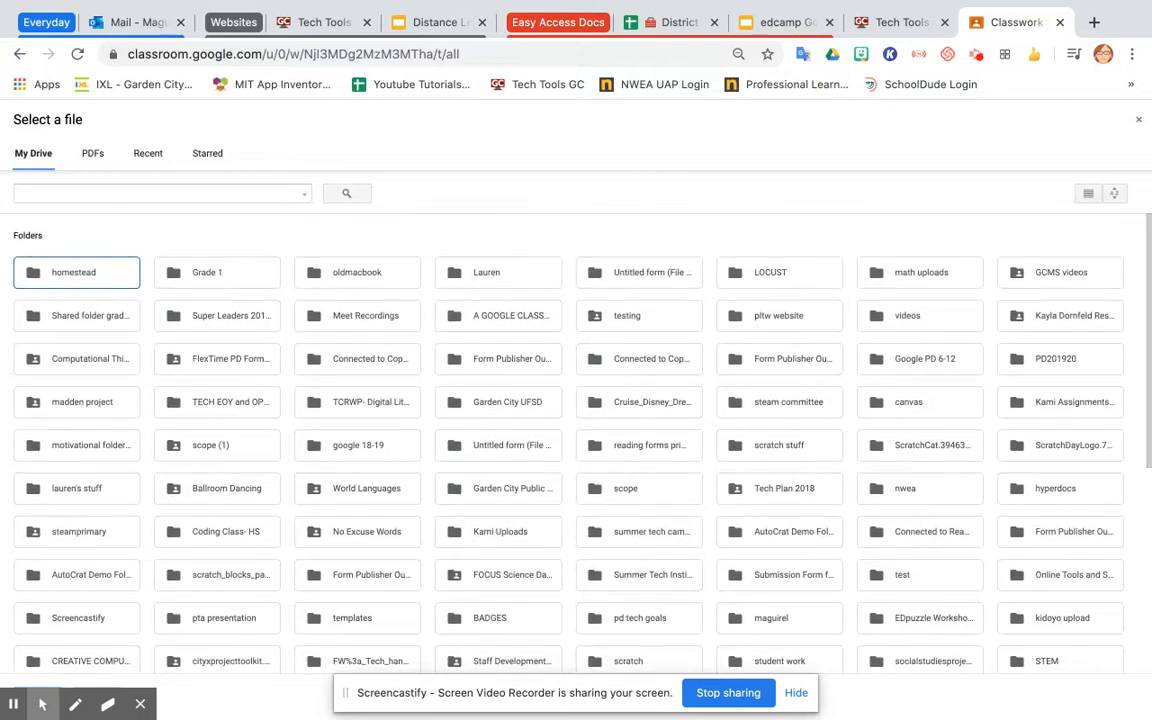
pyautogui.click(221, 192)
pyautogui.write('test')
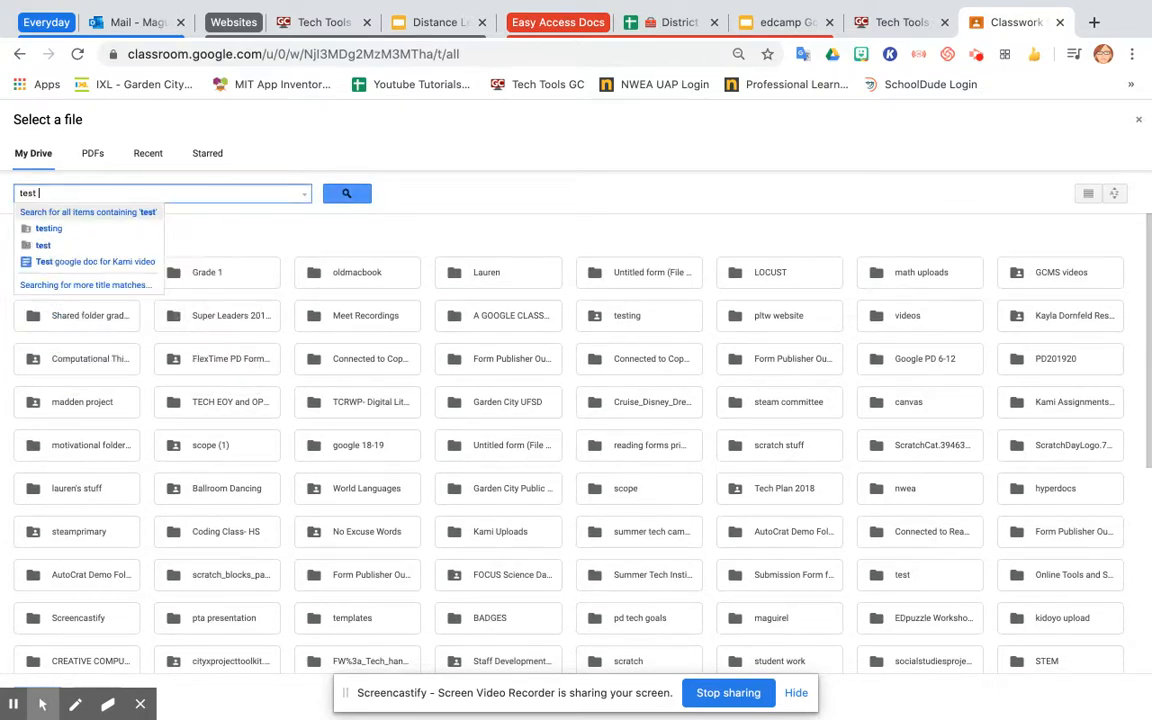
pyautogui.click(122, 261)
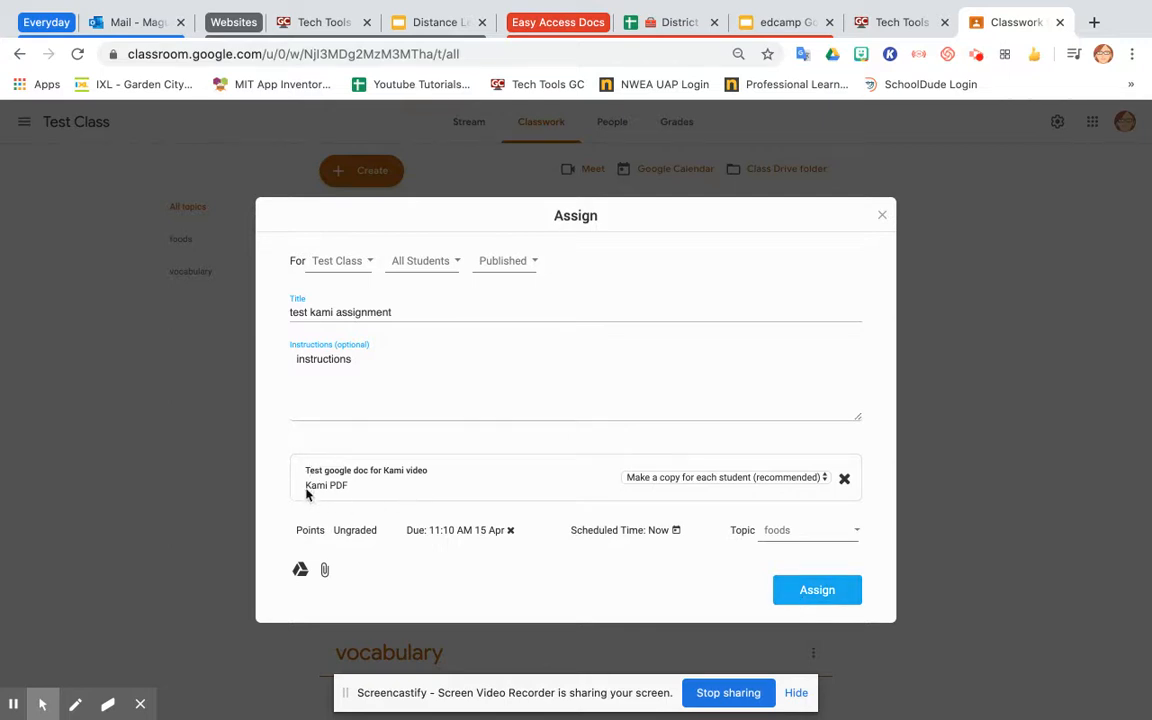
# Assign the Kami assignment and open it in Classroom.
pyautogui.click(808, 597)
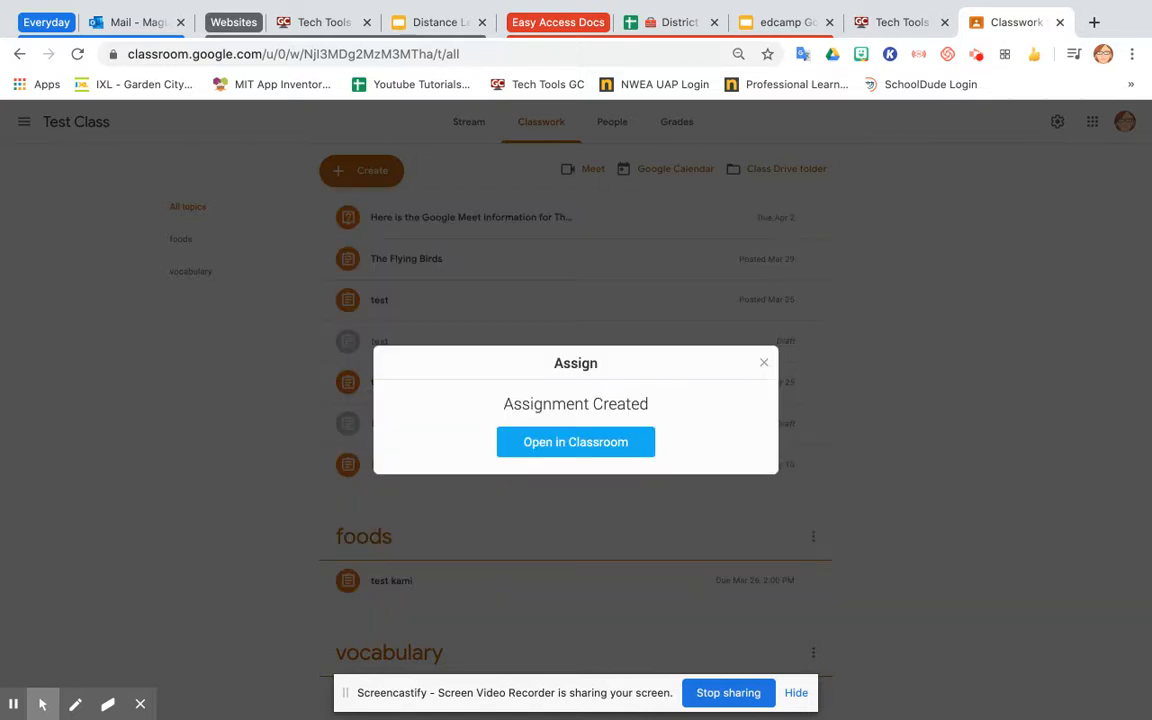
pyautogui.click(614, 445)
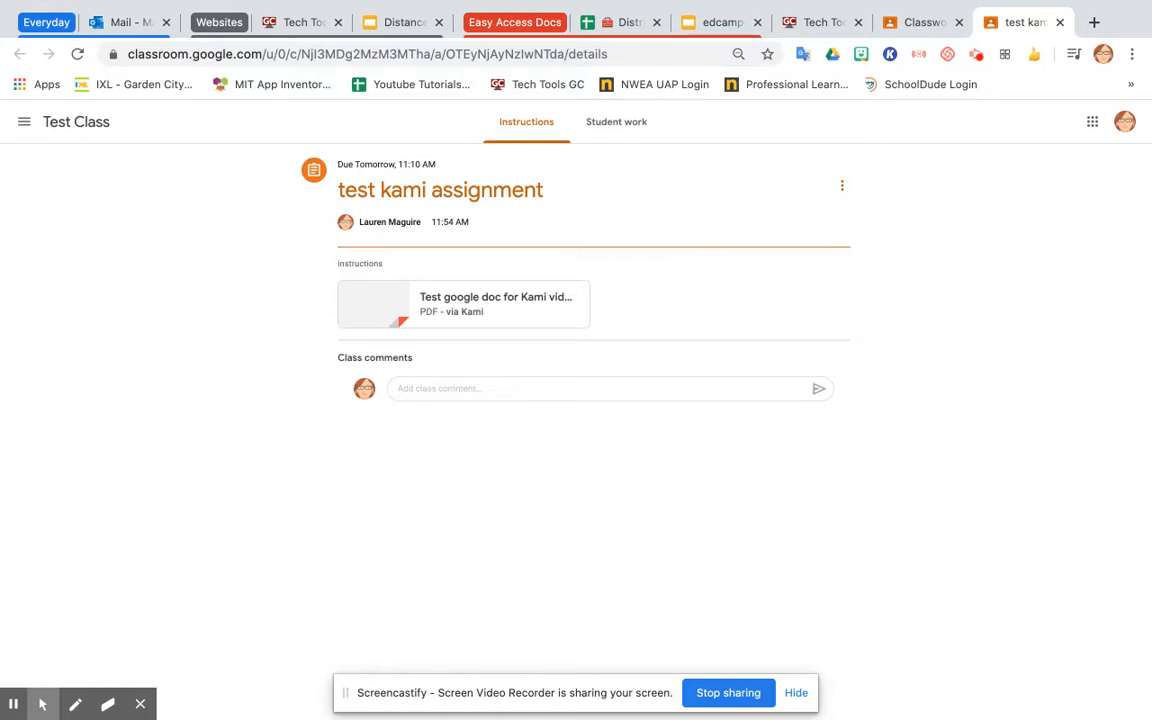
# Go back to the class stream and open Kami's web viewer from the browser extension.
pyautogui.click(82, 123)
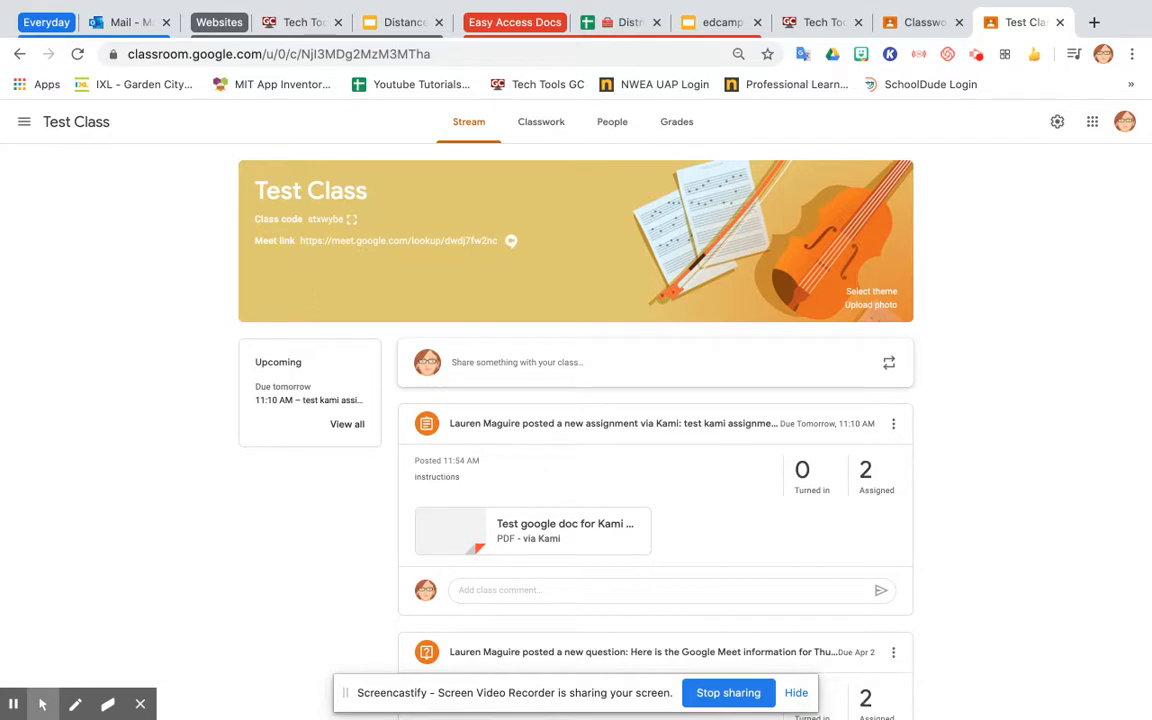
pyautogui.click(890, 55)
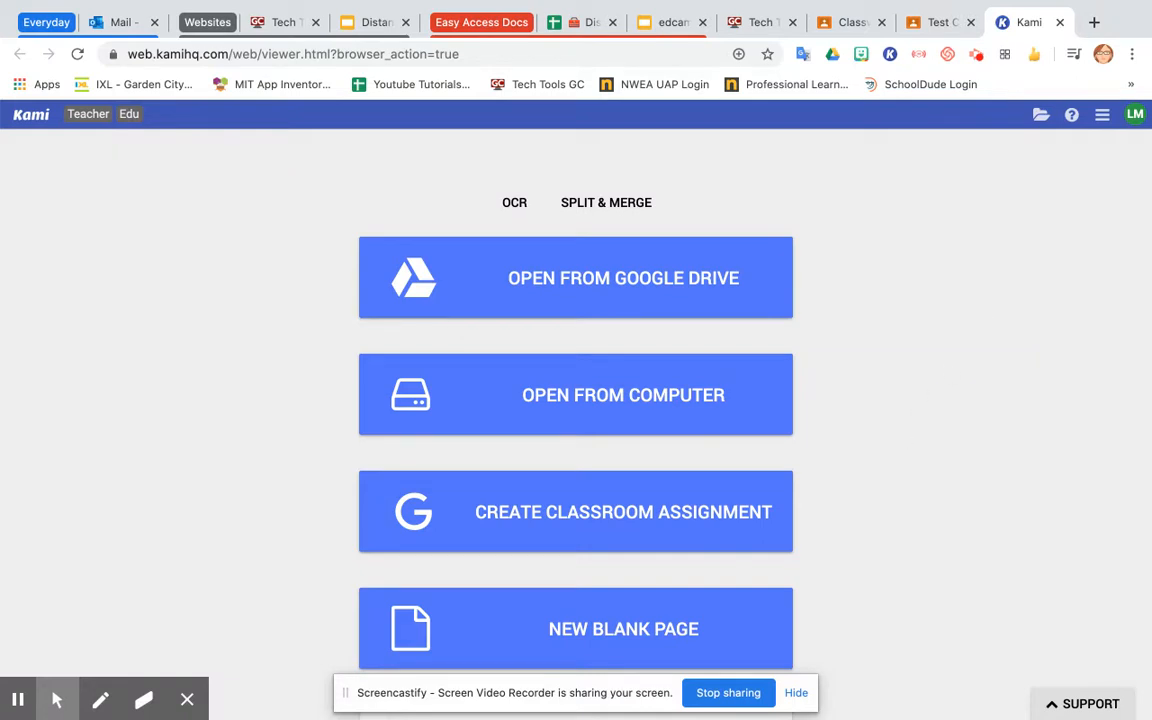
pyautogui.scroll(-3, 576, 400)
pyautogui.scroll(3, 576, 400)
pyautogui.scroll(-2, 882, 483)
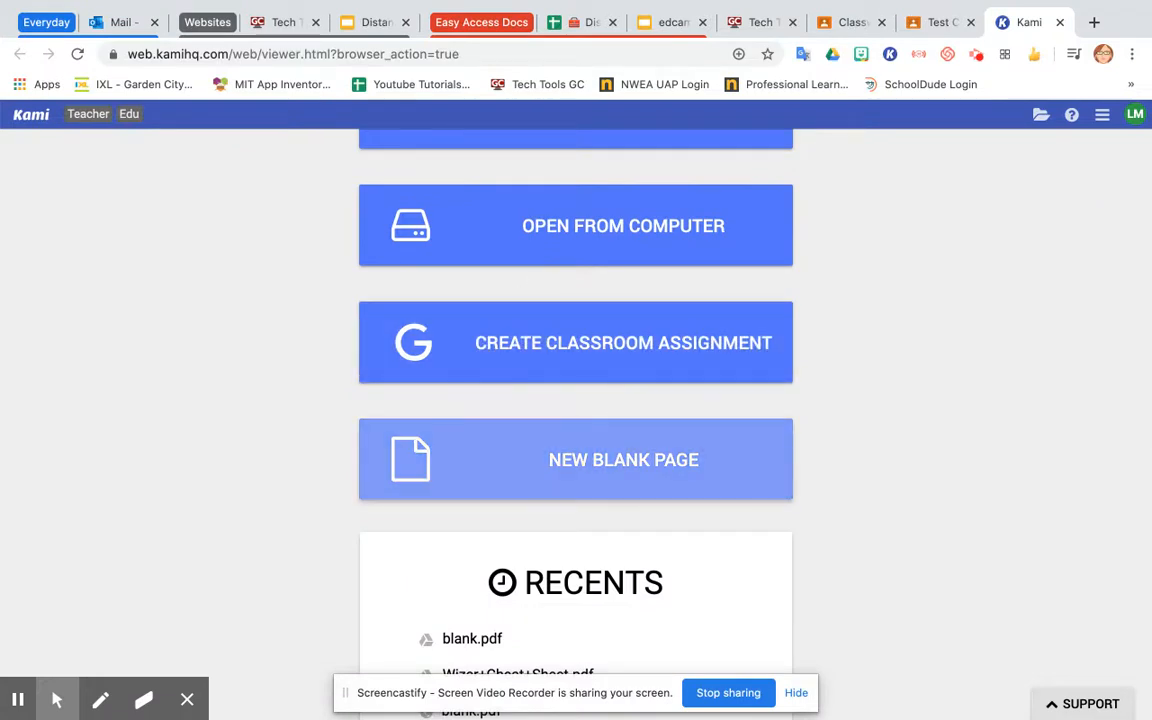
pyautogui.scroll(2, 628, 440)
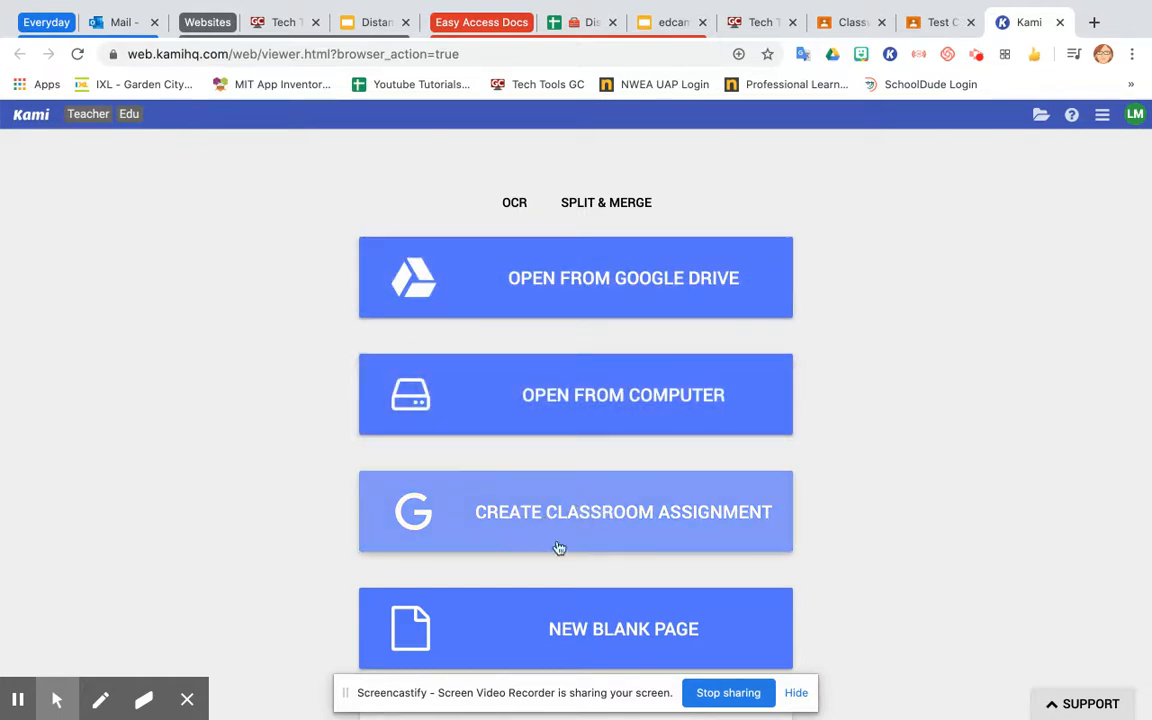
# Set up a Kami Classroom assignment for Test Class with only one student selected, and close it unsaved.
pyautogui.click(571, 509)
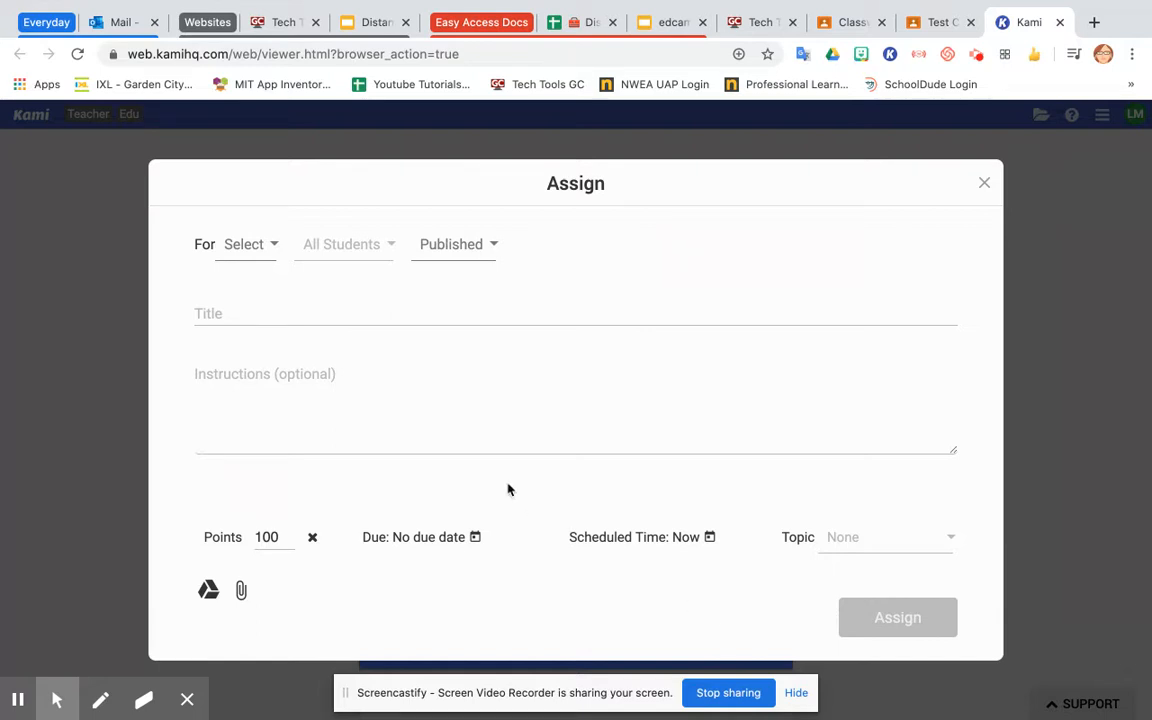
pyautogui.click(260, 254)
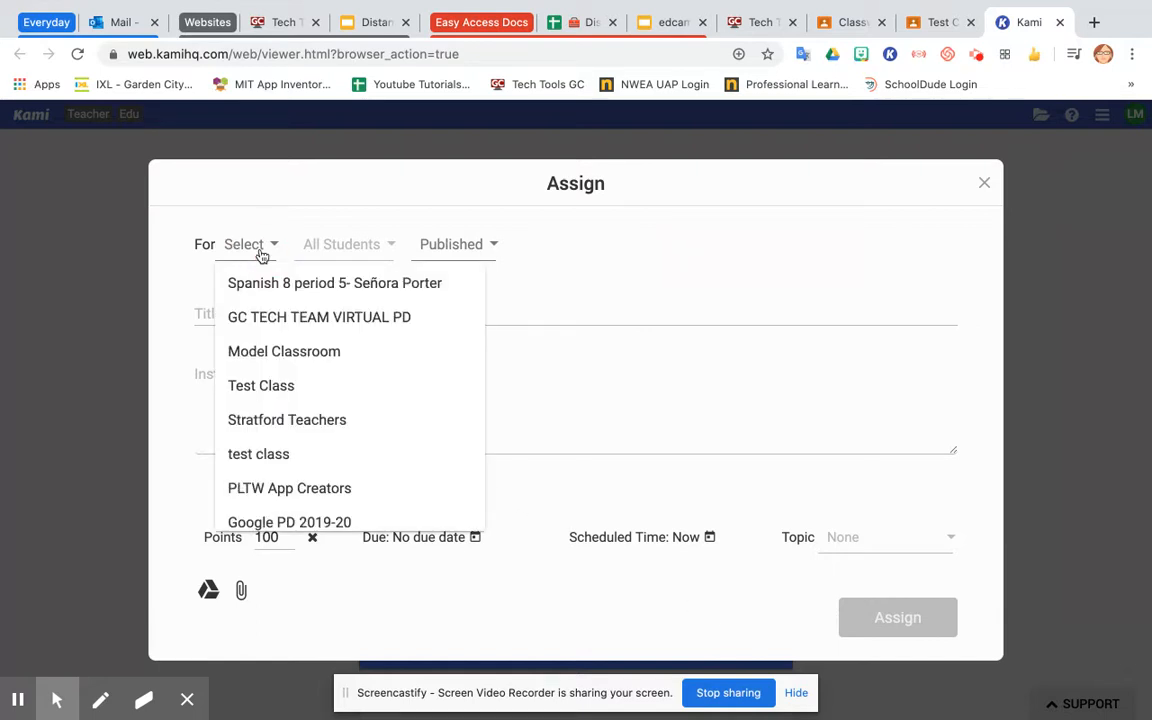
pyautogui.scroll(-5, 290, 420)
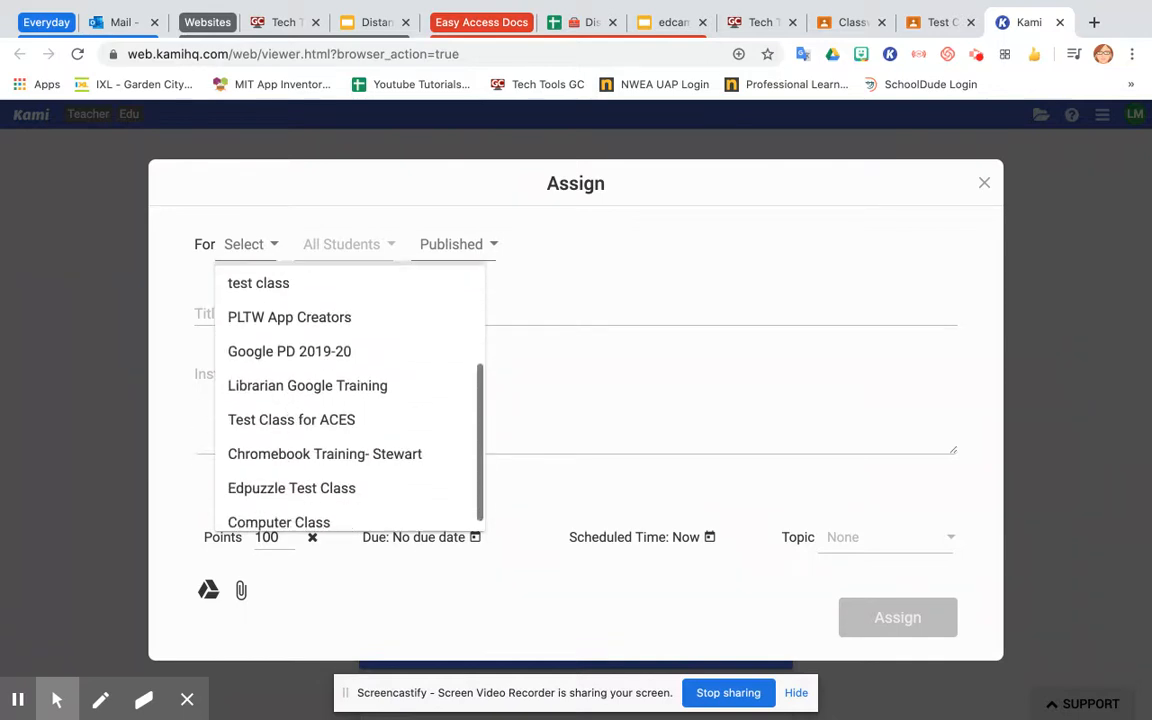
pyautogui.scroll(5, 350, 400)
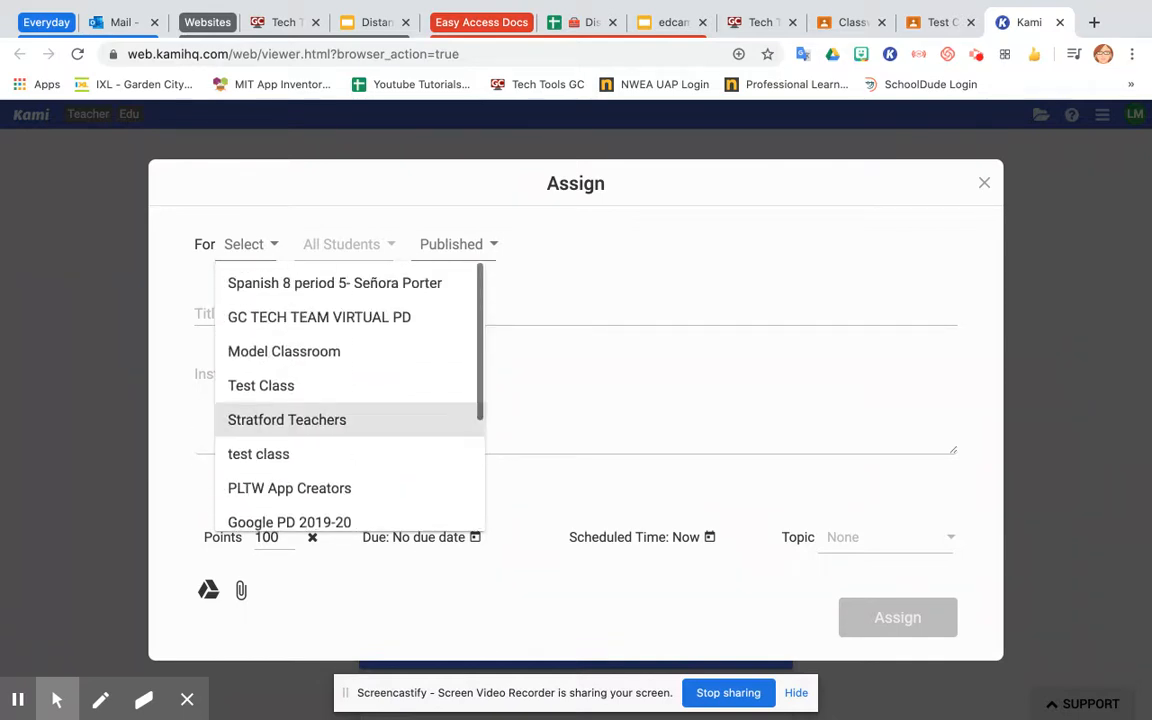
pyautogui.click(295, 389)
pyautogui.click(676, 301)
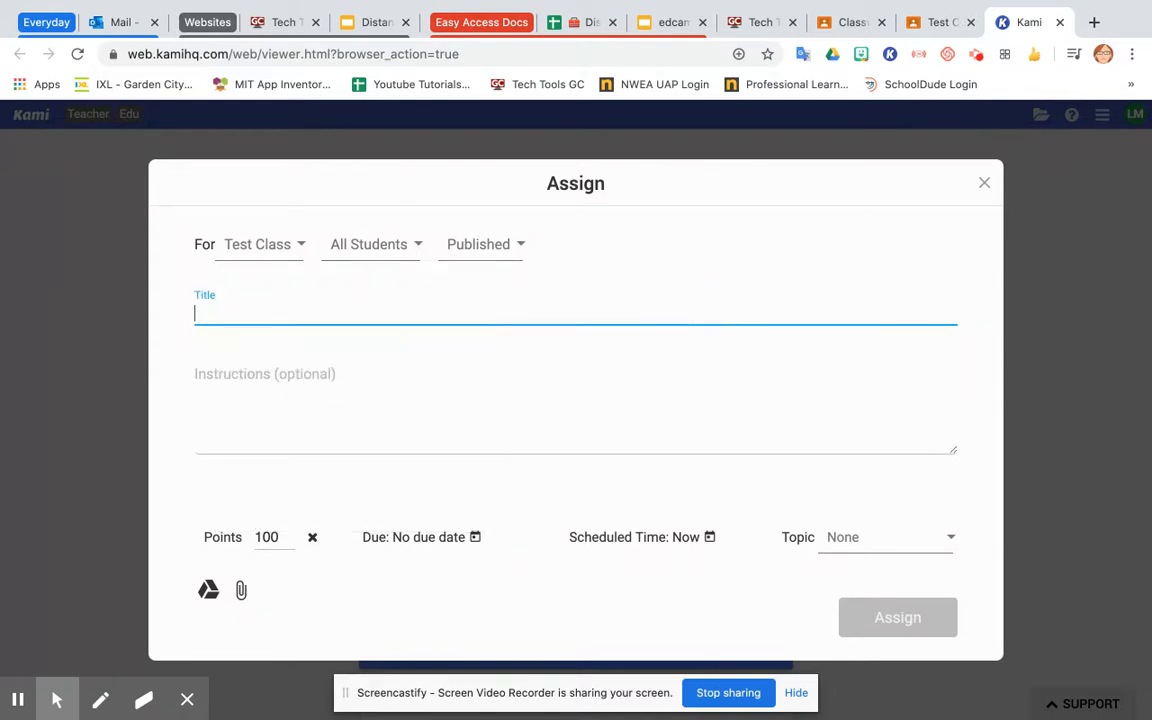
pyautogui.click(404, 250)
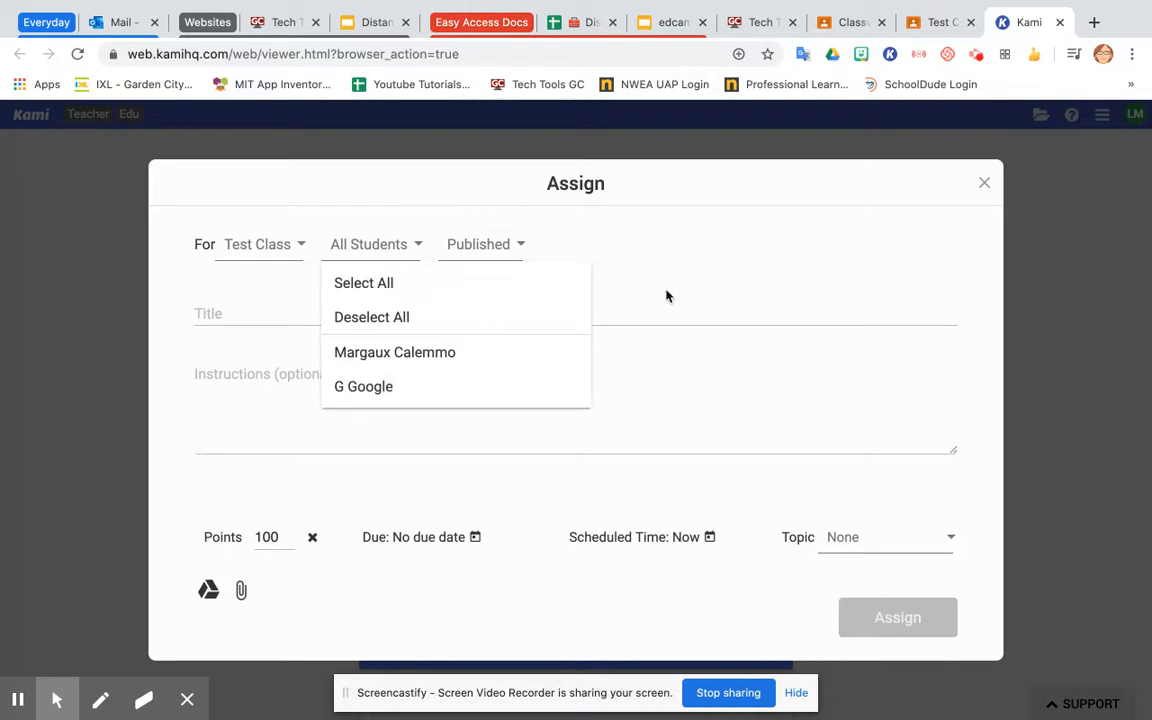
pyautogui.click(440, 386)
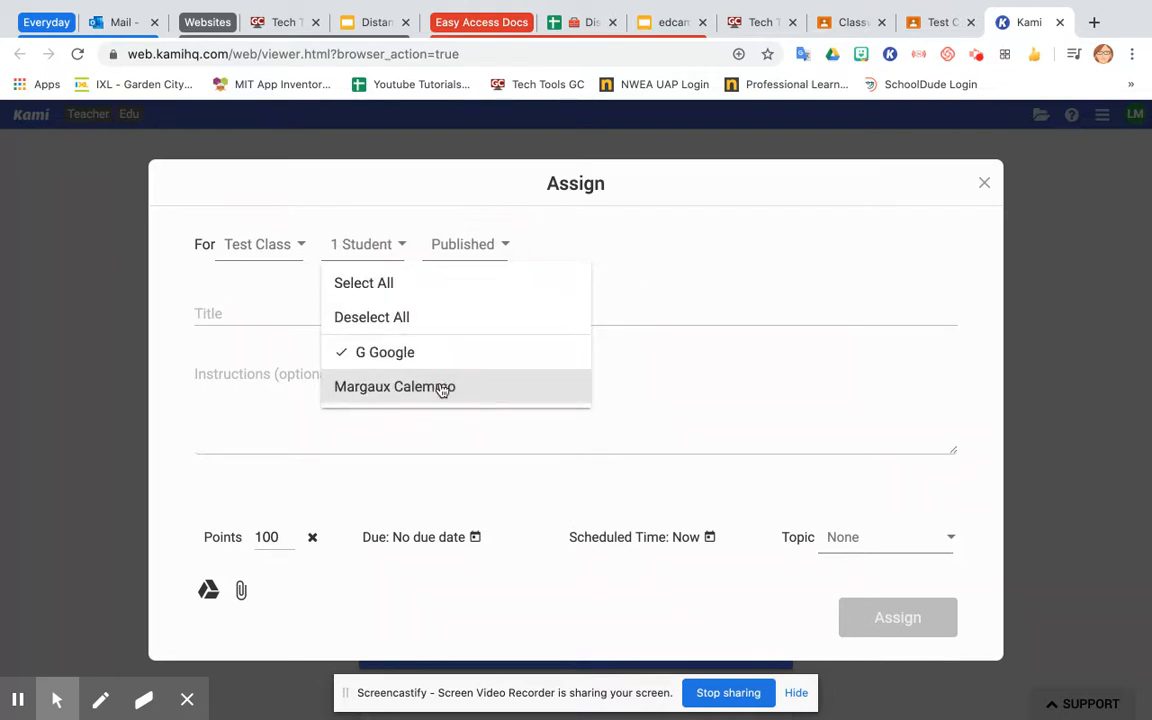
pyautogui.click(779, 284)
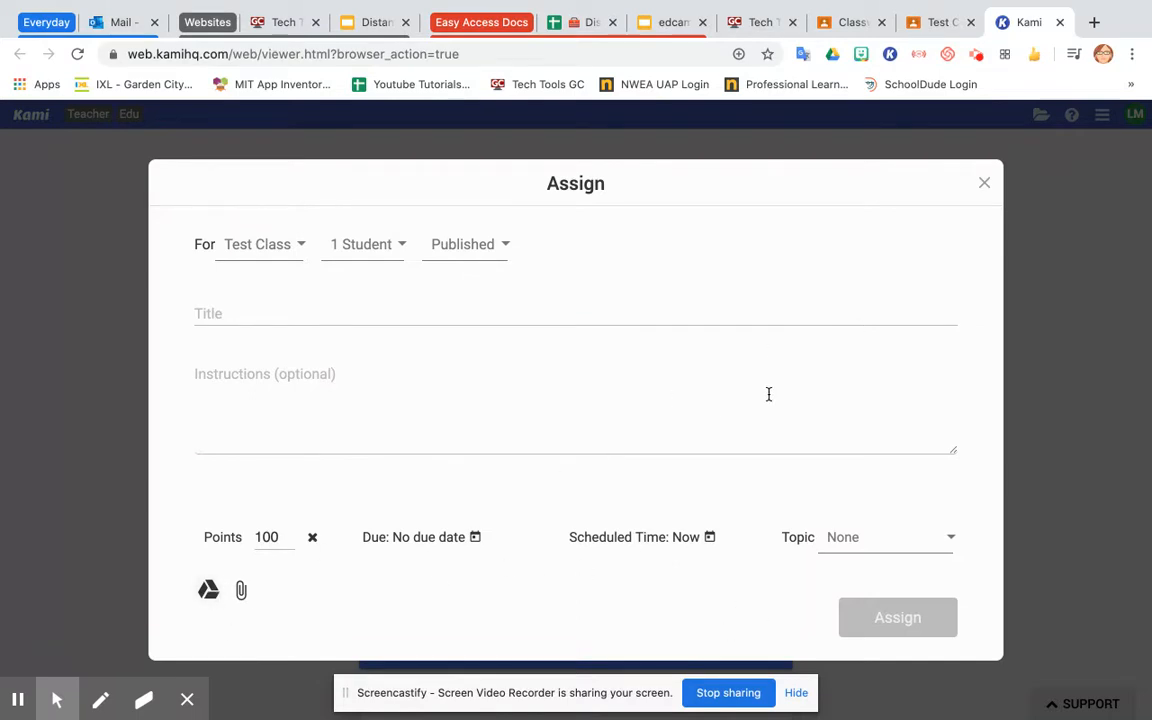
pyautogui.click(984, 183)
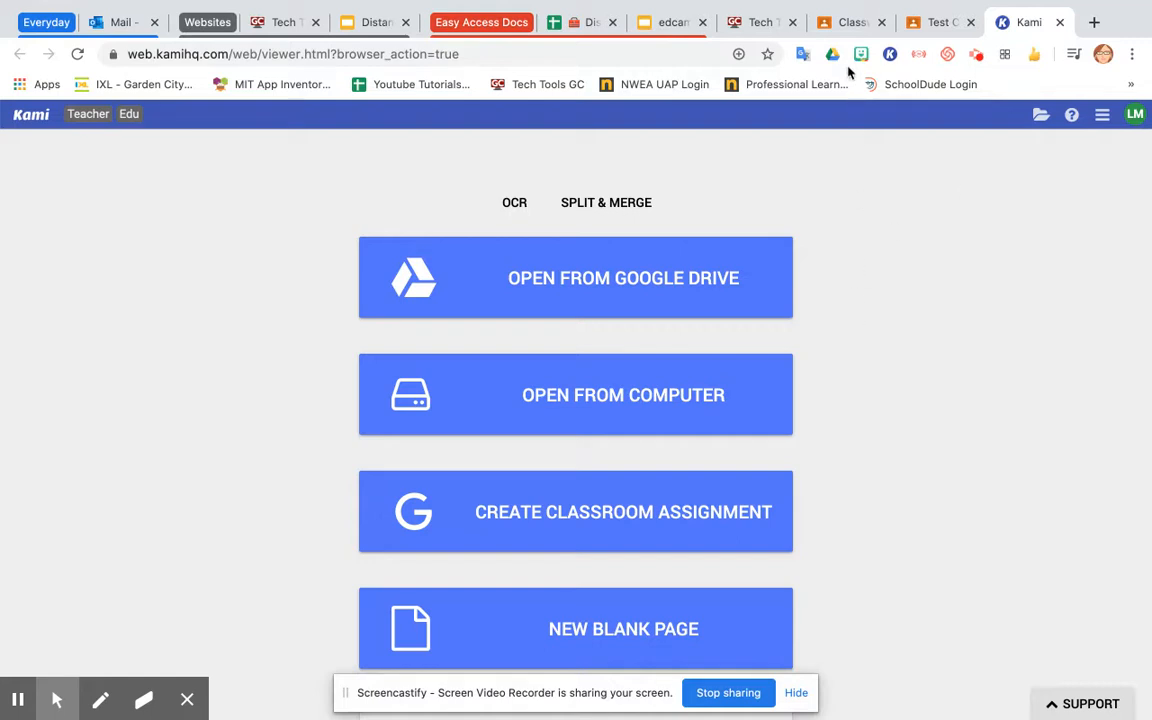
# Return to the class's Classwork page and reopen Kami's web viewer from the extension.
pyautogui.click(851, 20)
pyautogui.click(764, 363)
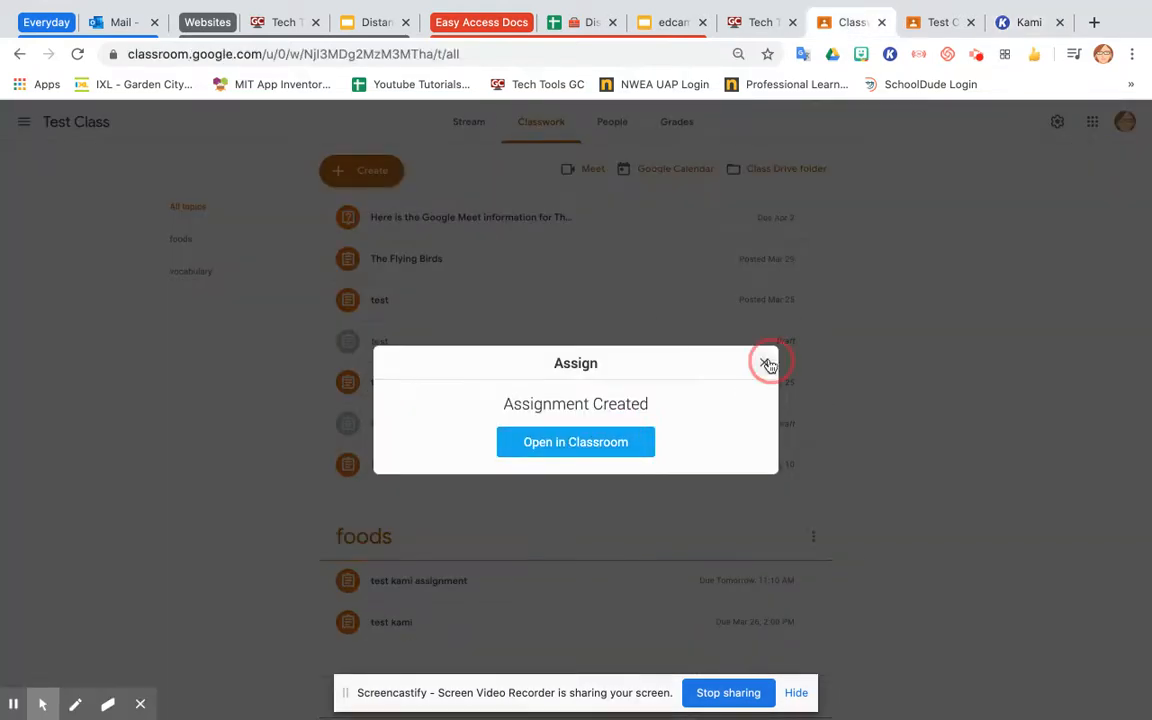
pyautogui.click(393, 170)
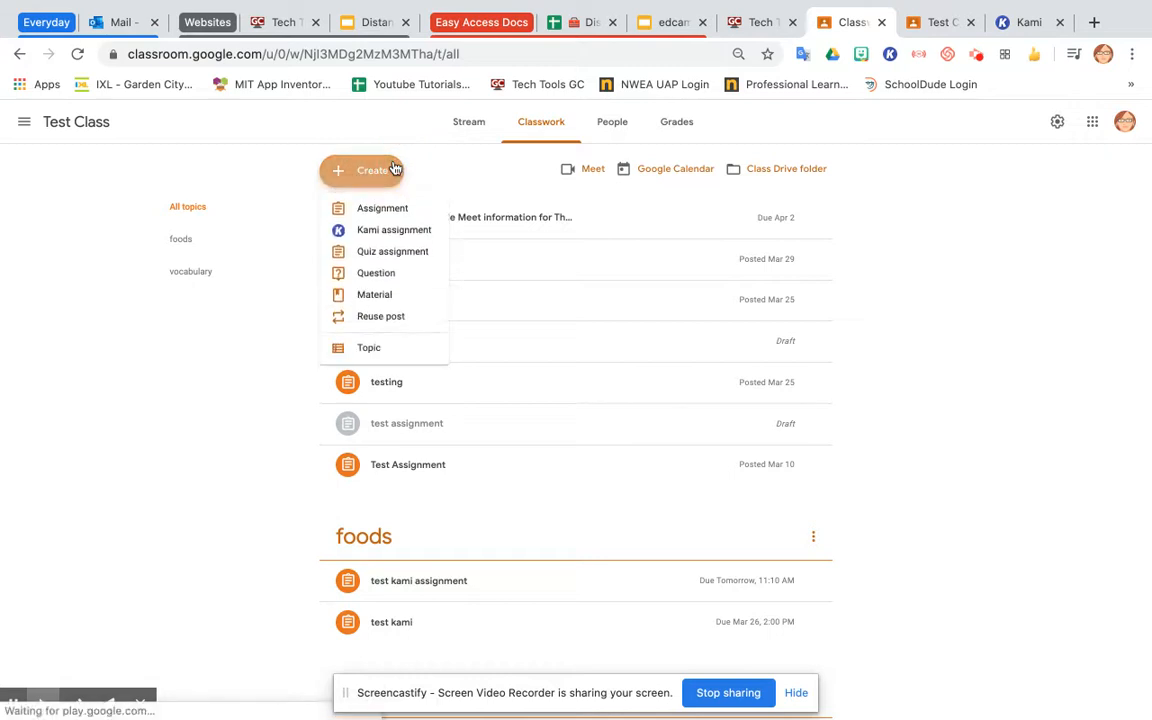
pyautogui.click(985, 252)
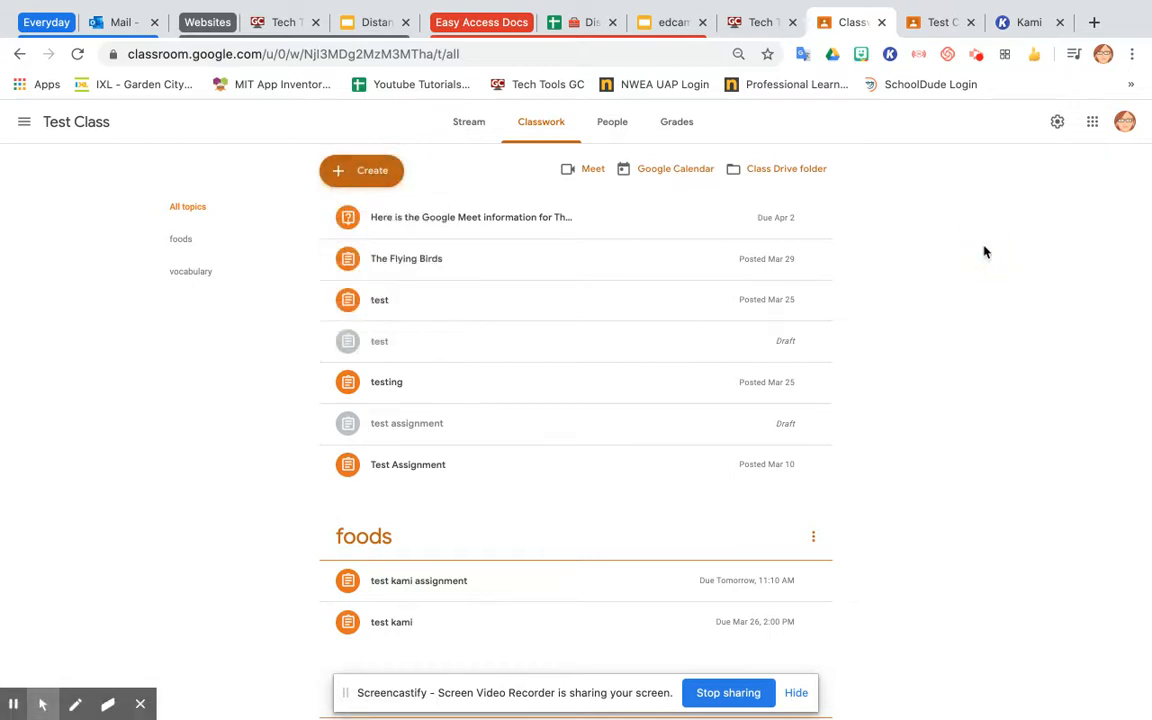
pyautogui.click(890, 55)
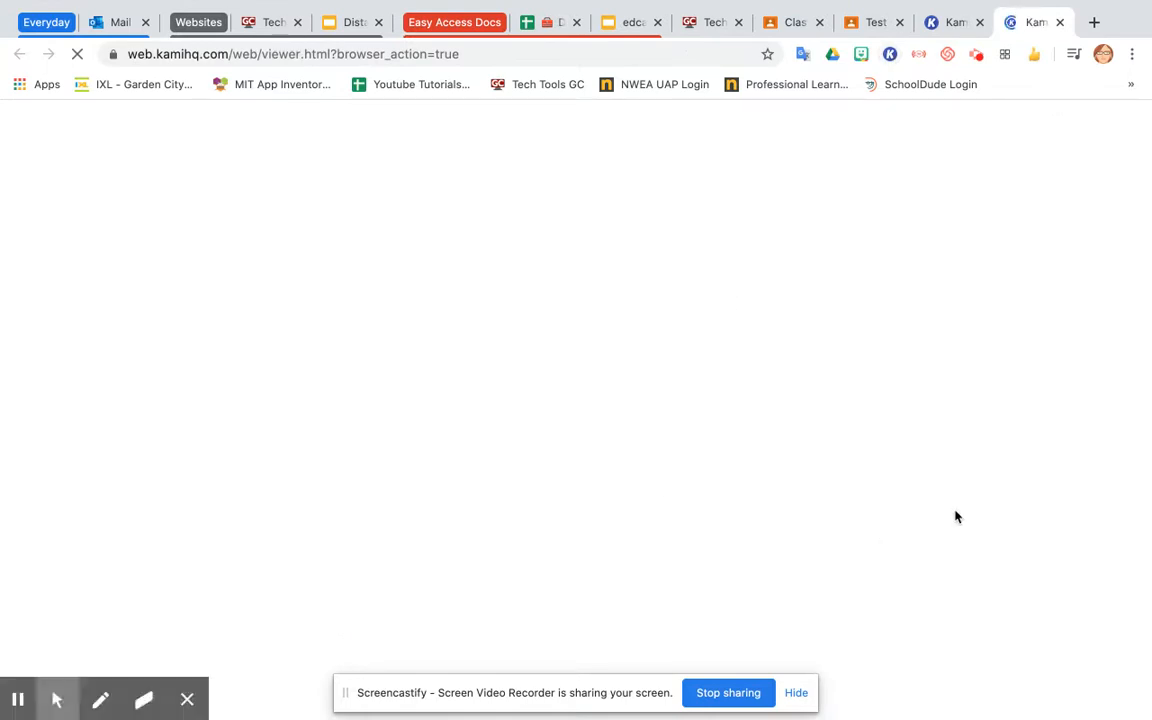